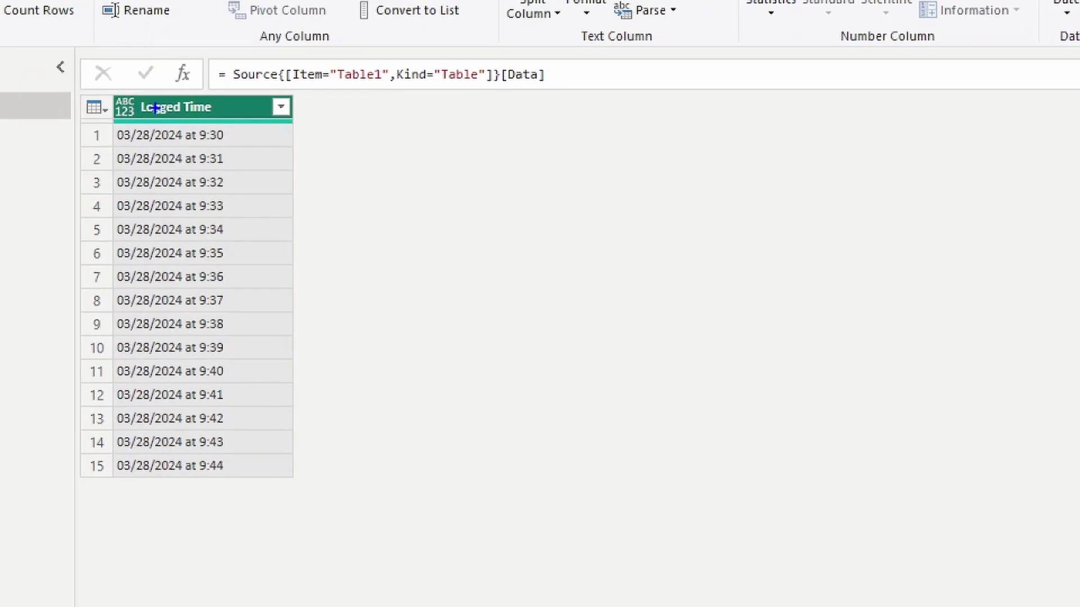
drag(193, 149, 190, 191)
drag(106, 88, 141, 125)
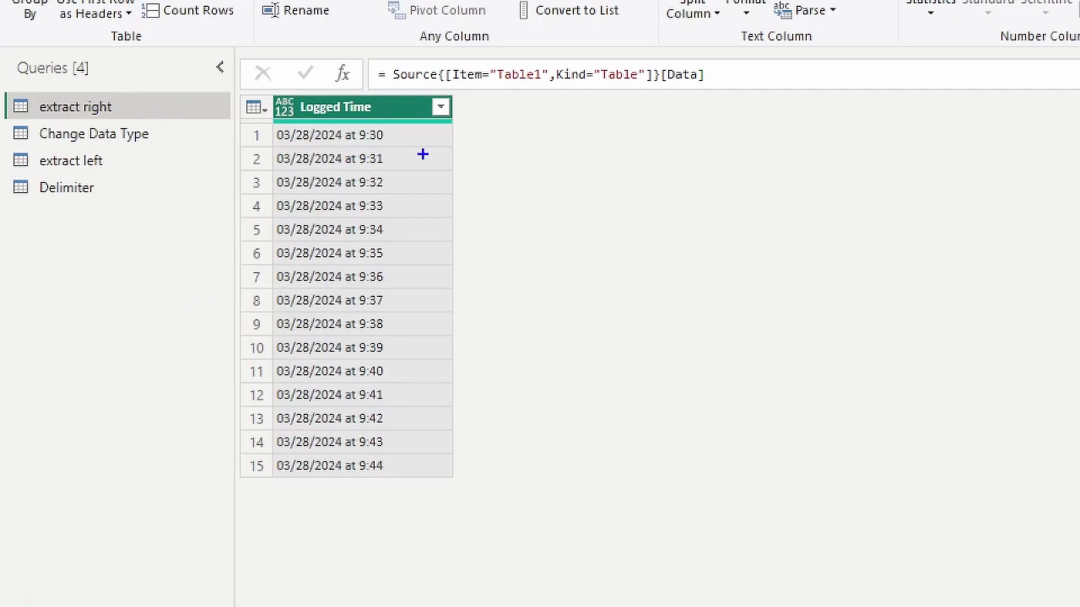
drag(415, 136, 516, 136)
drag(388, 139, 398, 168)
mouse_move(361, 163)
mouse_down()
mouse_move(360, 144)
mouse_move(344, 144)
mouse_up()
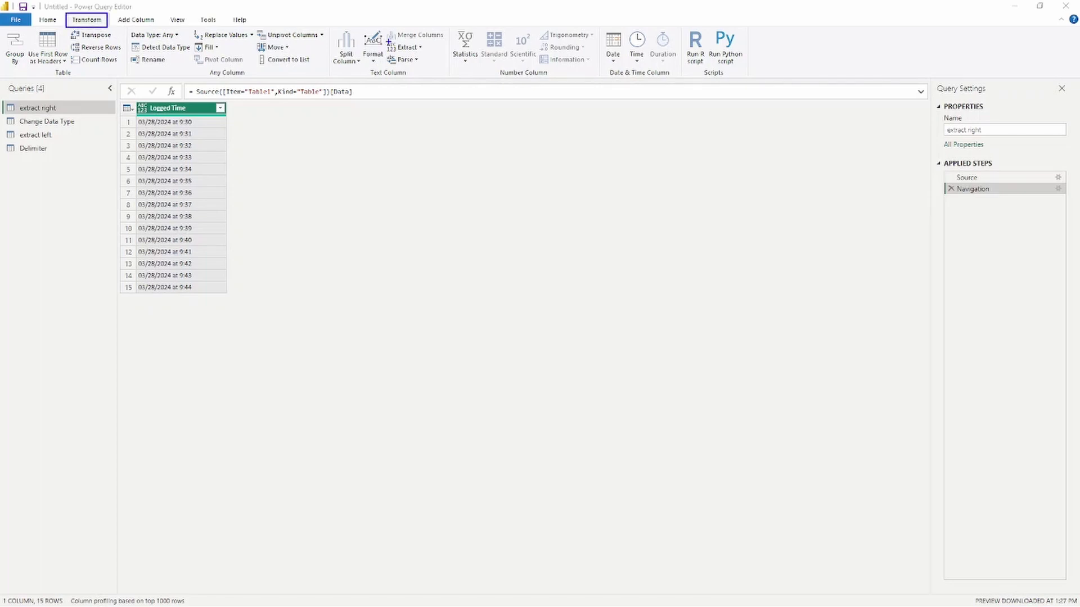
mouse_move(385, 41)
mouse_down()
mouse_move(432, 54)
mouse_move(438, 97)
mouse_up()
key(Escape)
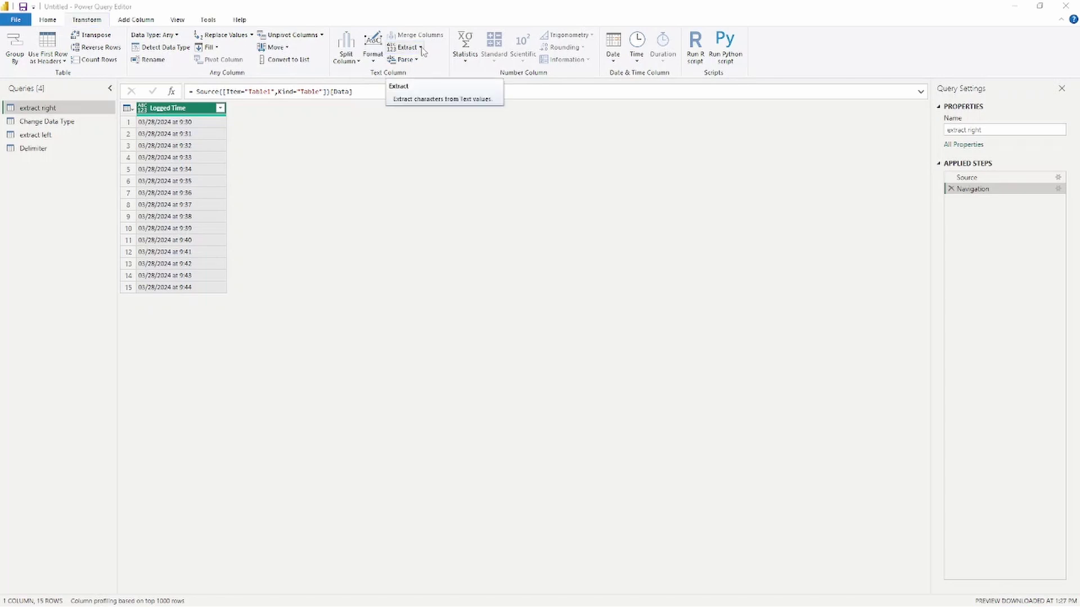
Extract the last 11 characters of the Logged Time column in the extract right query.
click(421, 48)
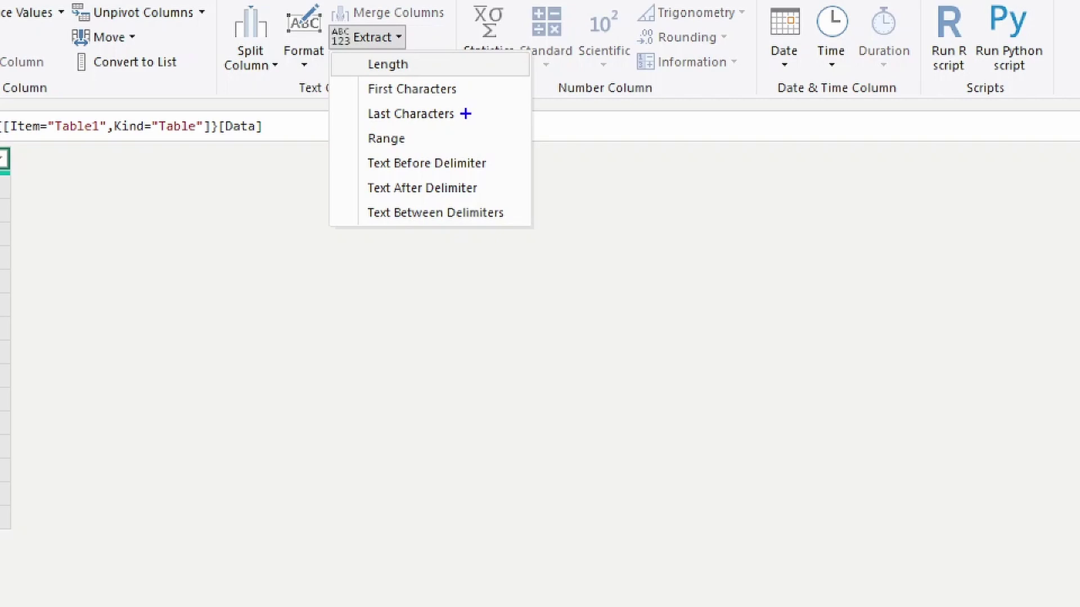
drag(464, 113, 527, 124)
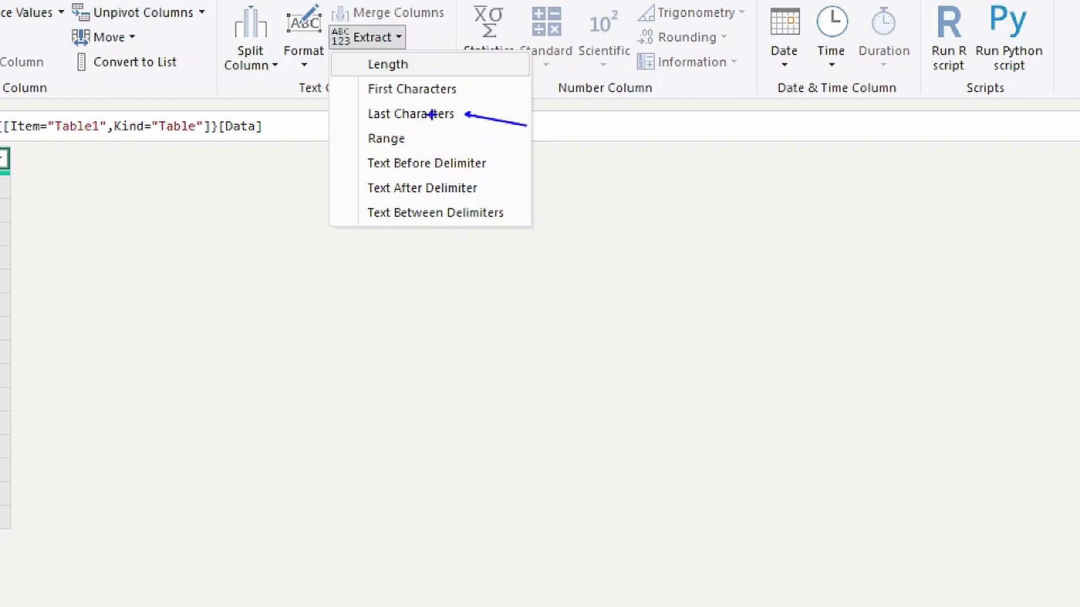
click(371, 37)
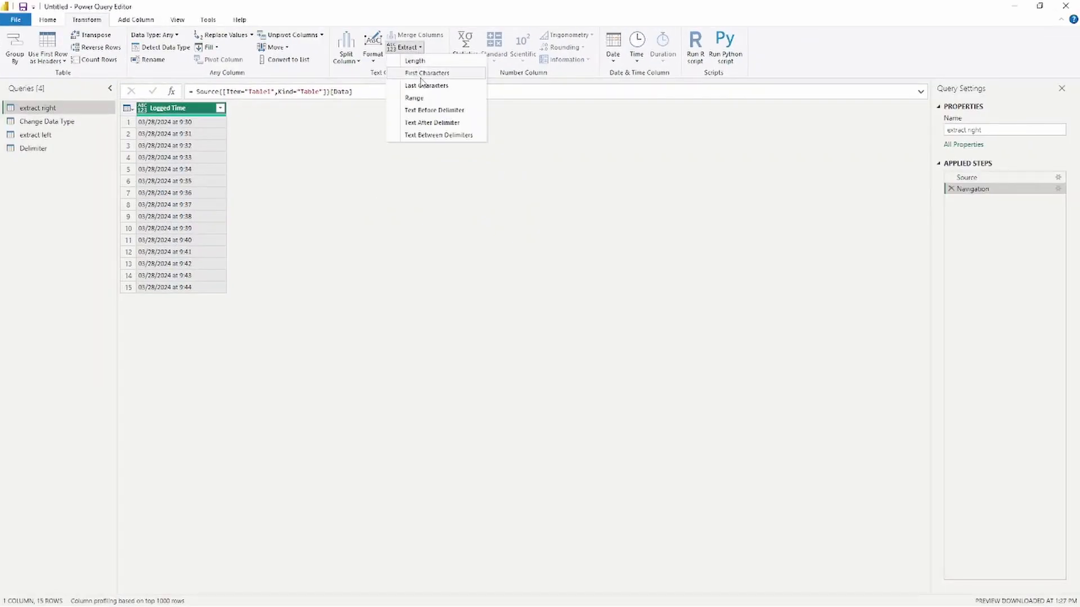
click(423, 84)
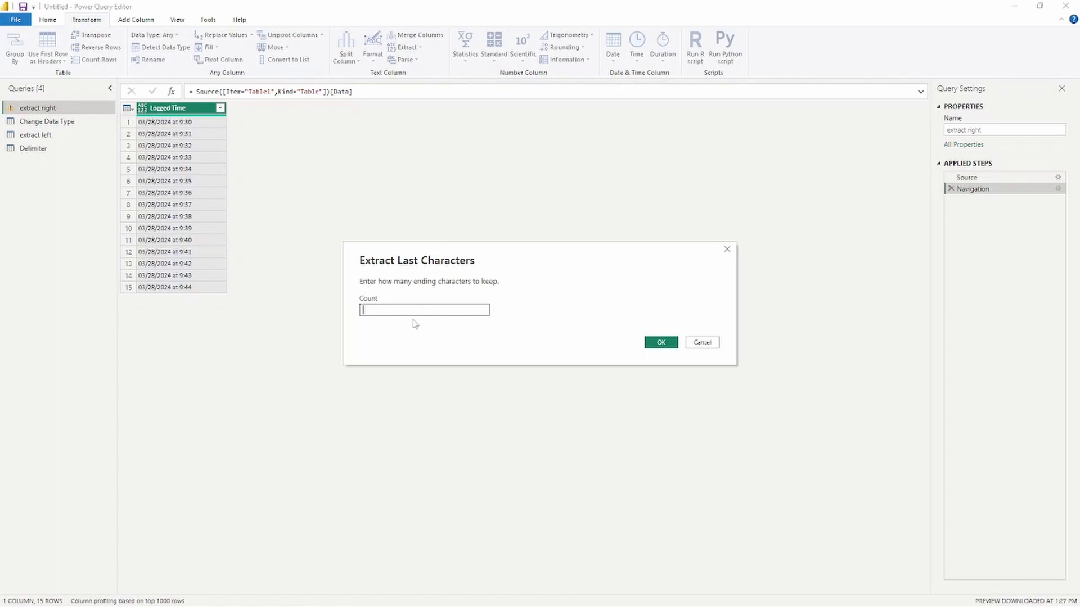
text(11)
click(662, 343)
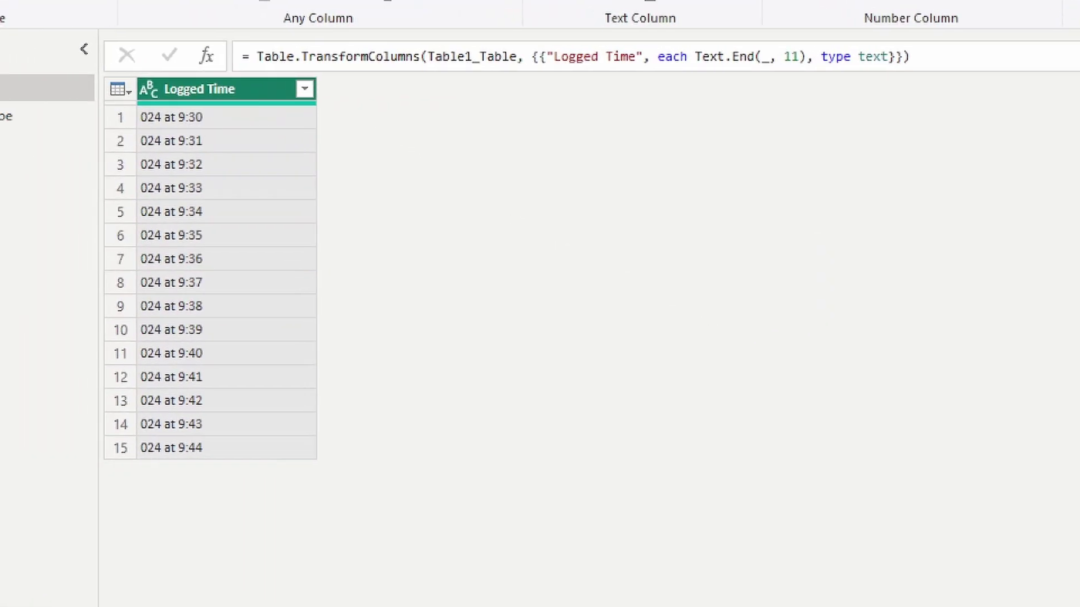
drag(213, 116, 294, 130)
drag(136, 75, 163, 106)
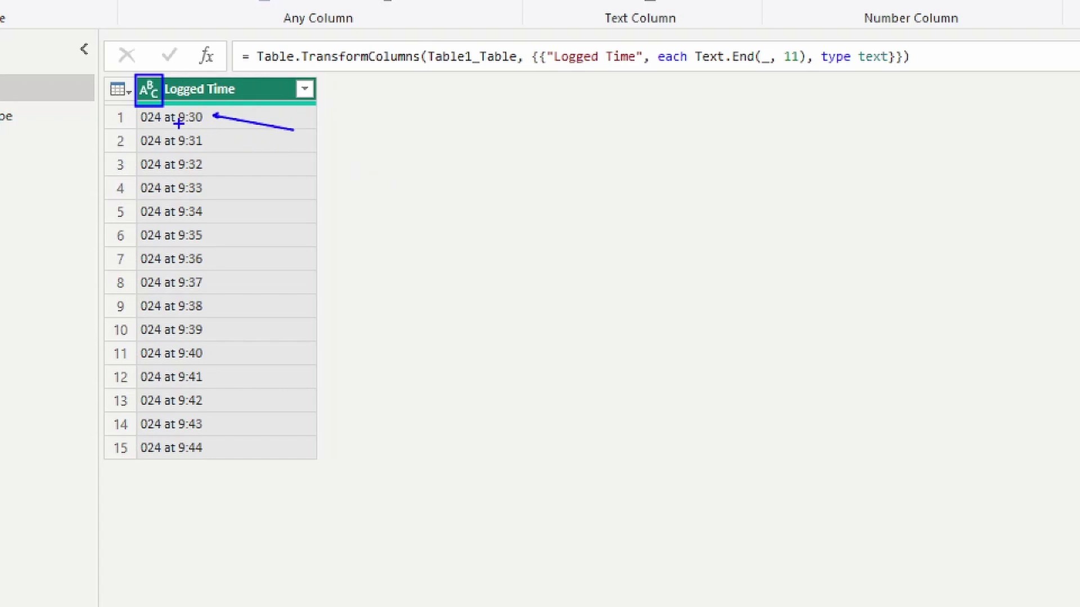
drag(178, 124, 180, 158)
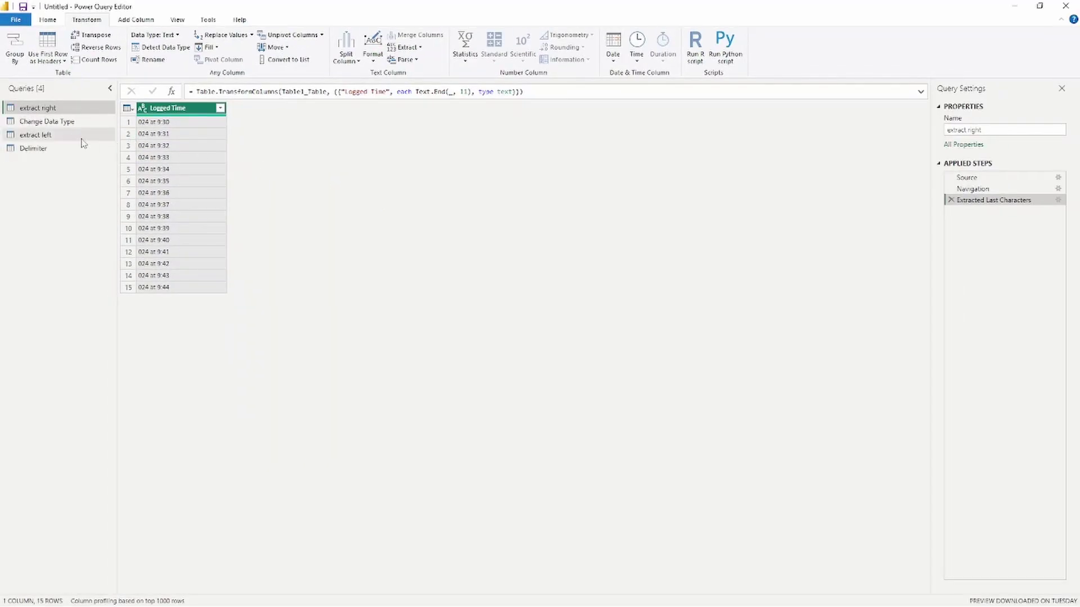
In the extract left query, extract the first 11 characters of the Logged Time column.
click(60, 138)
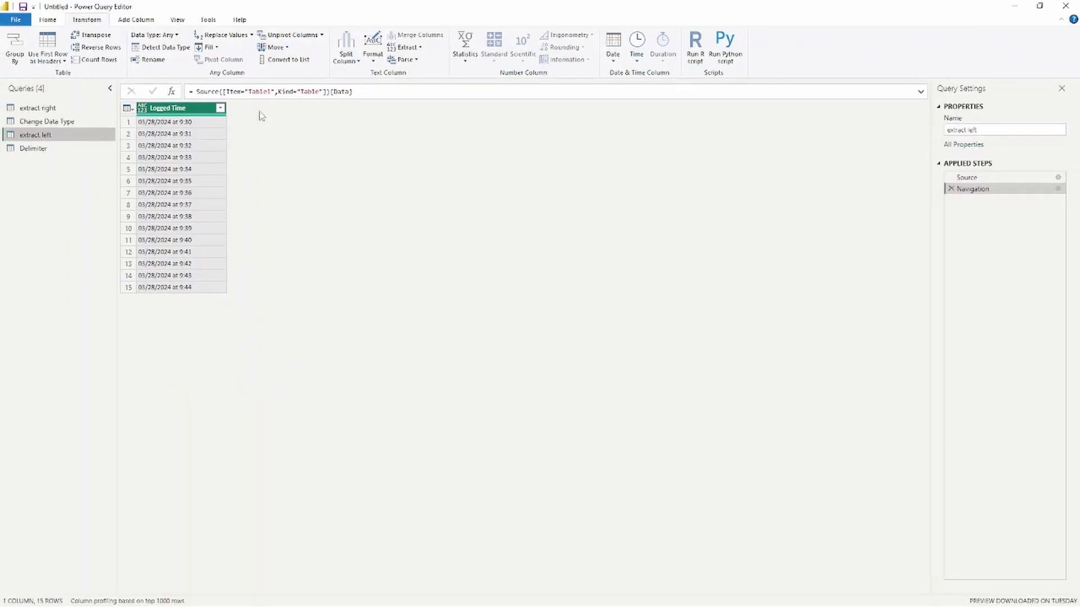
click(421, 50)
click(410, 18)
click(432, 73)
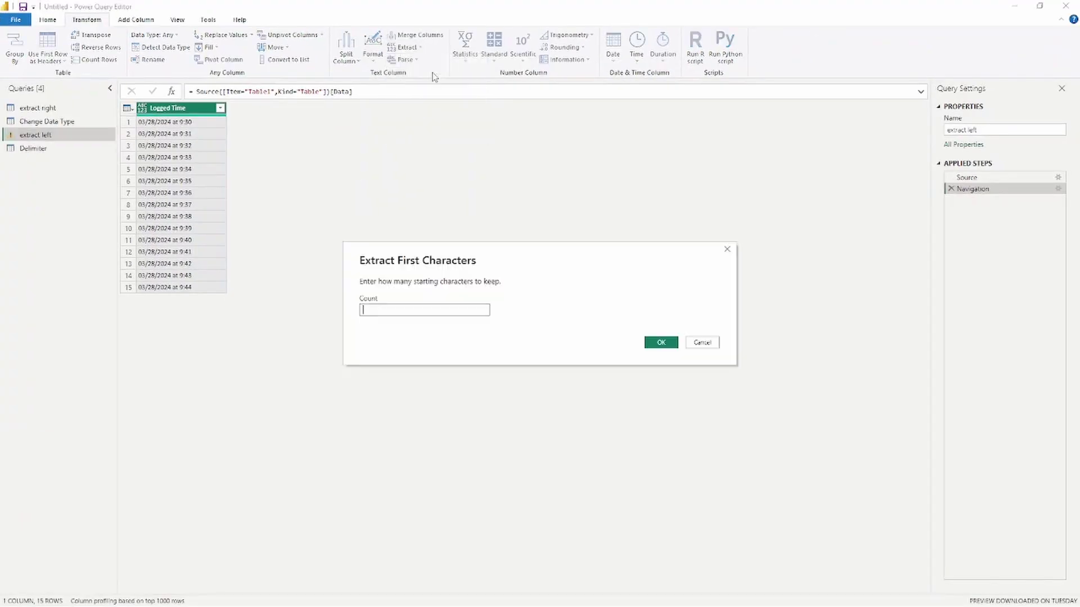
text(11)
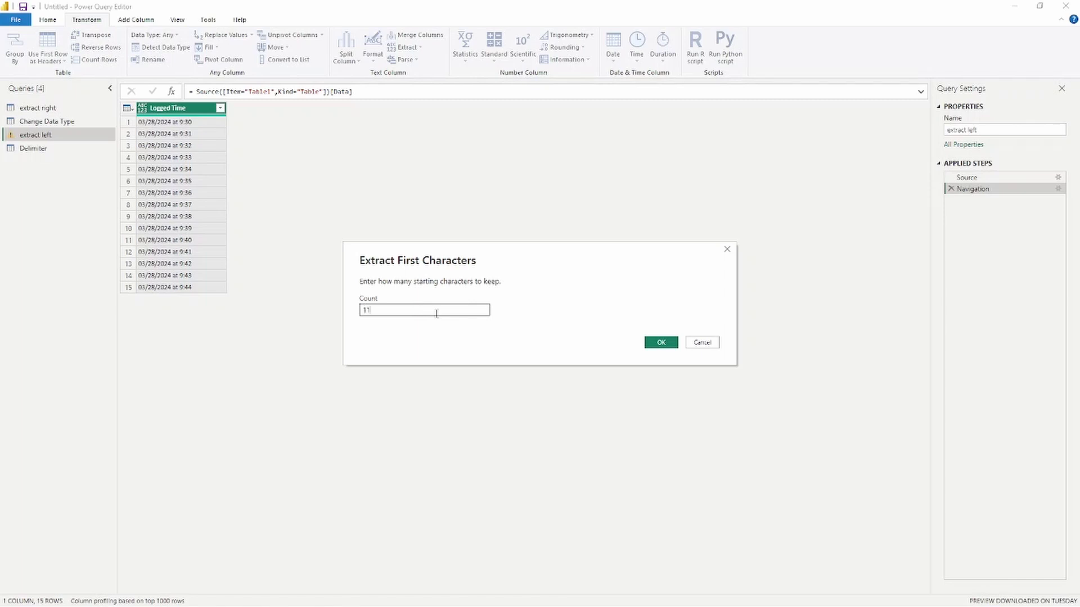
click(662, 343)
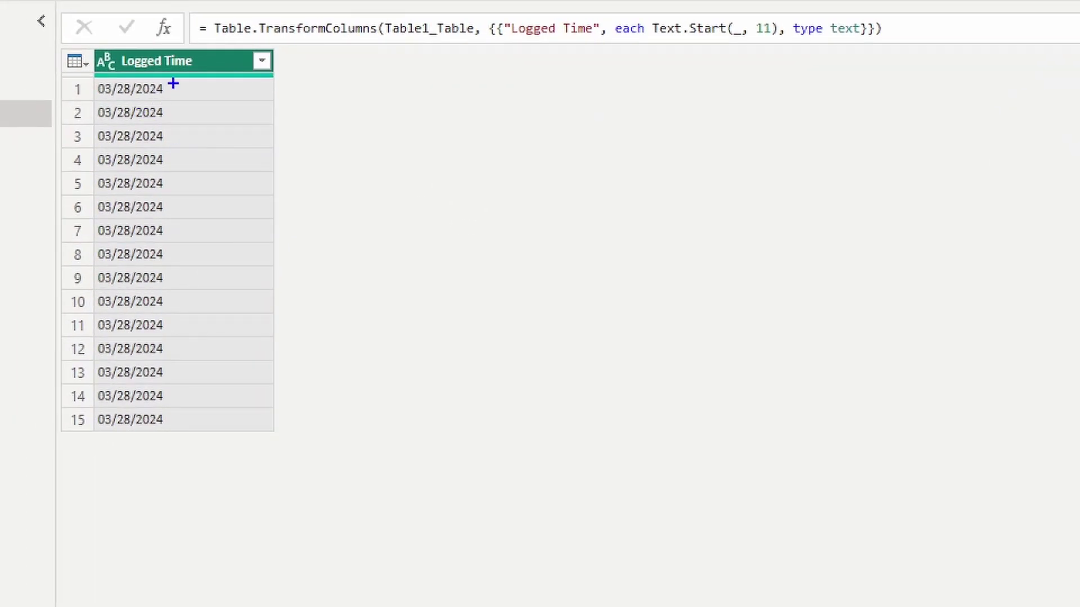
drag(176, 94, 234, 132)
drag(88, 46, 120, 79)
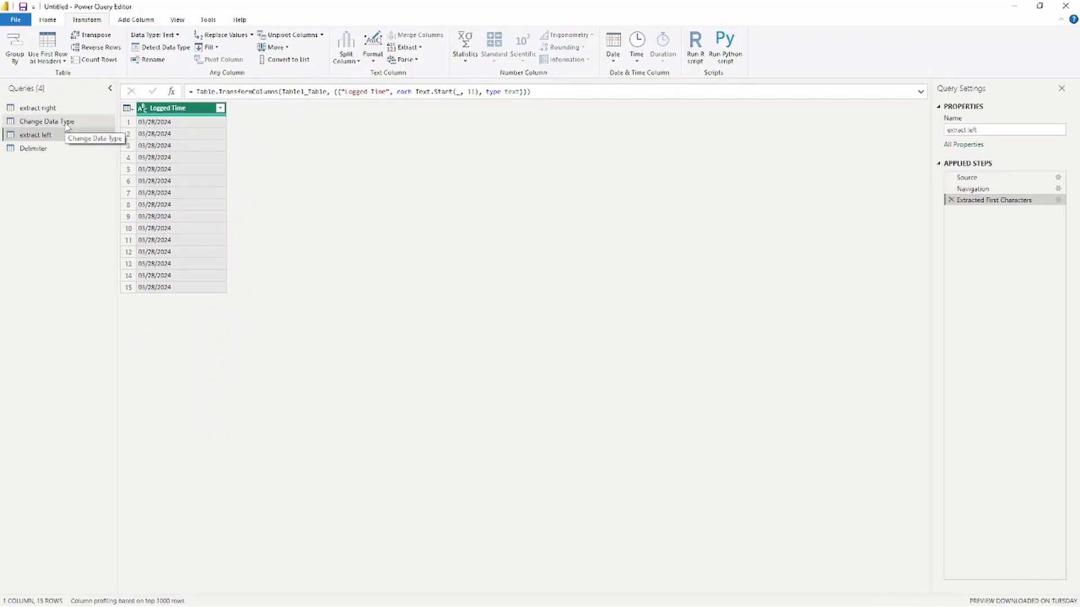
In the Change Data Type query, change the Logged Time column's data type to Date.
click(66, 127)
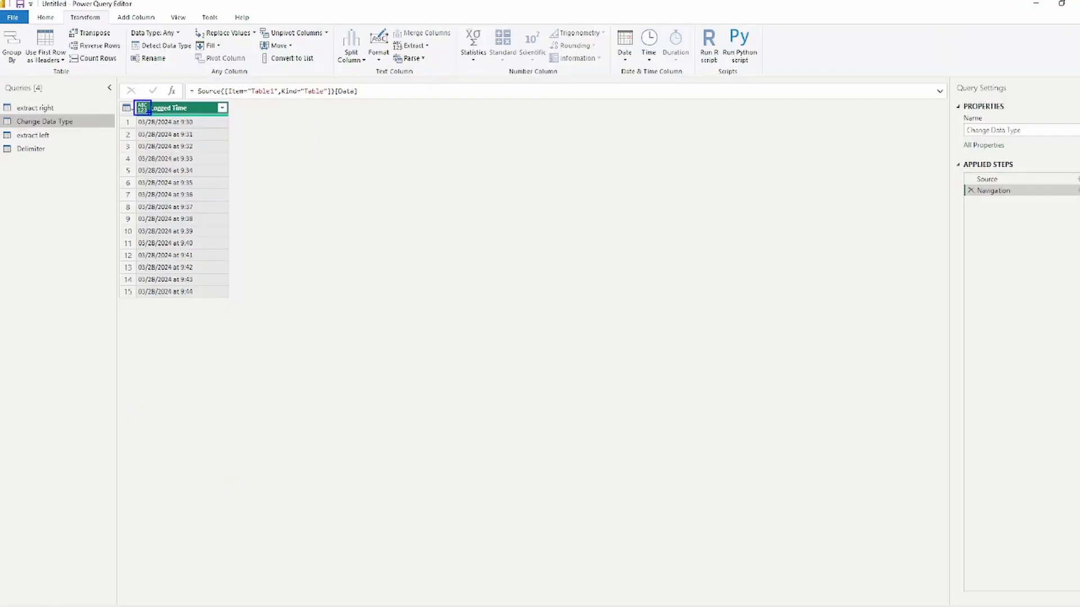
click(142, 107)
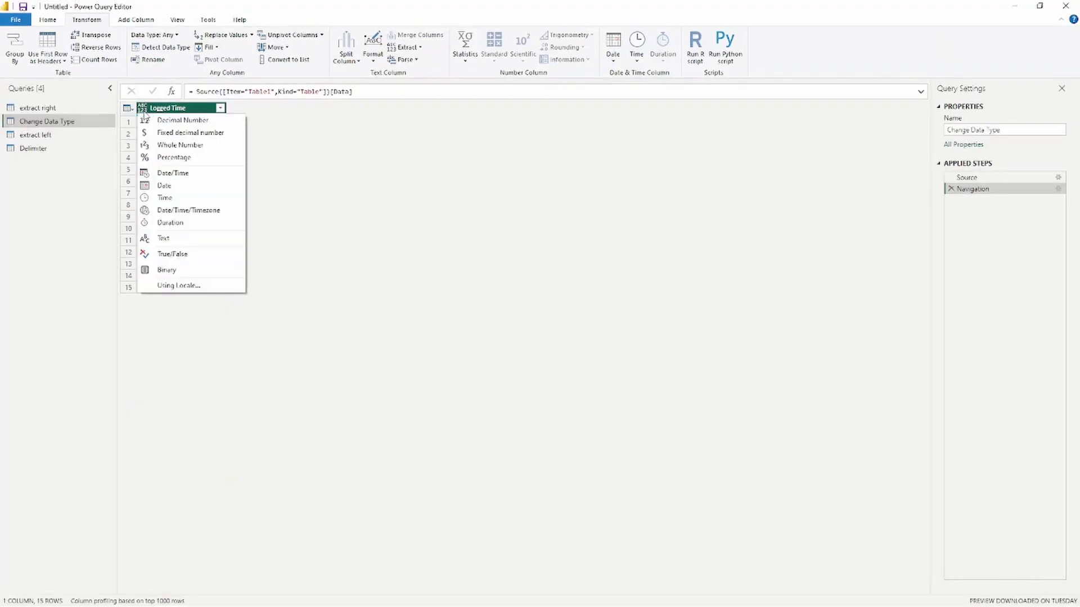
click(180, 186)
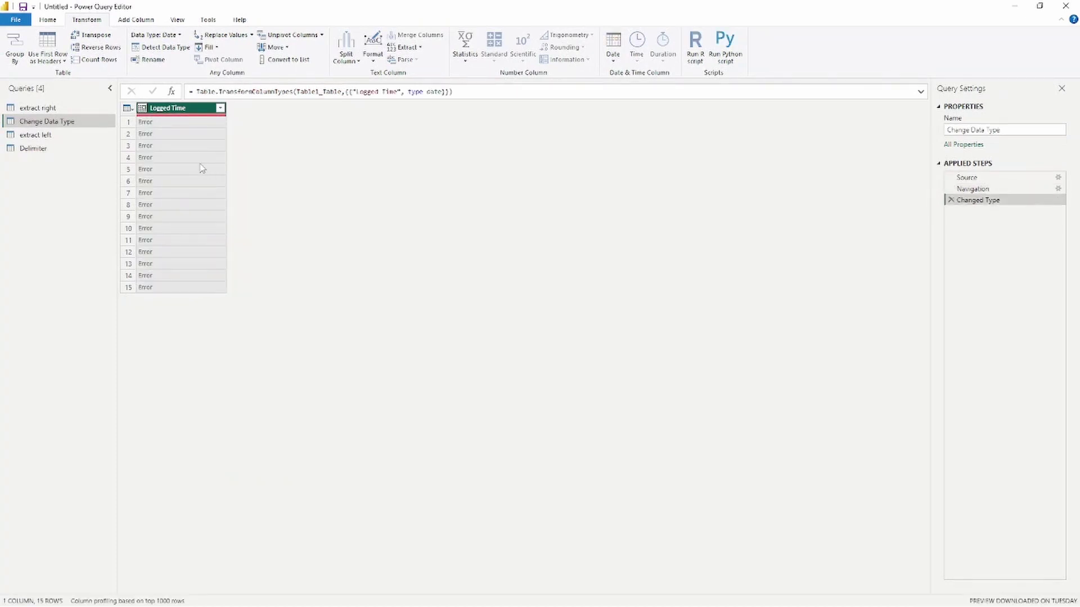
drag(161, 121, 188, 135)
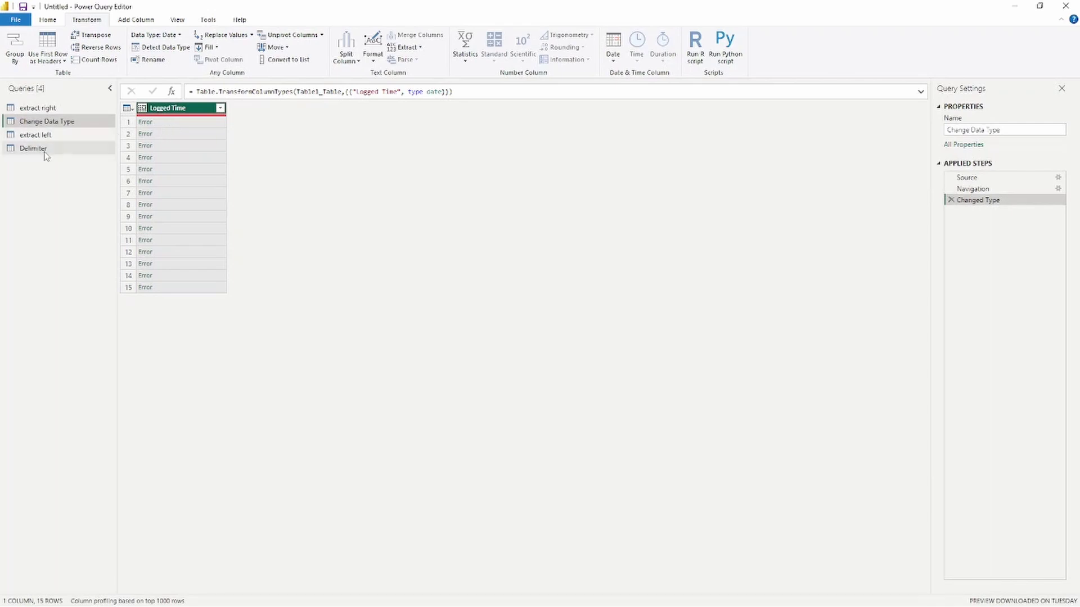
In the Delimiter query, split the Logged Time column by the custom delimiter "at" at the left-most delimiter.
click(40, 148)
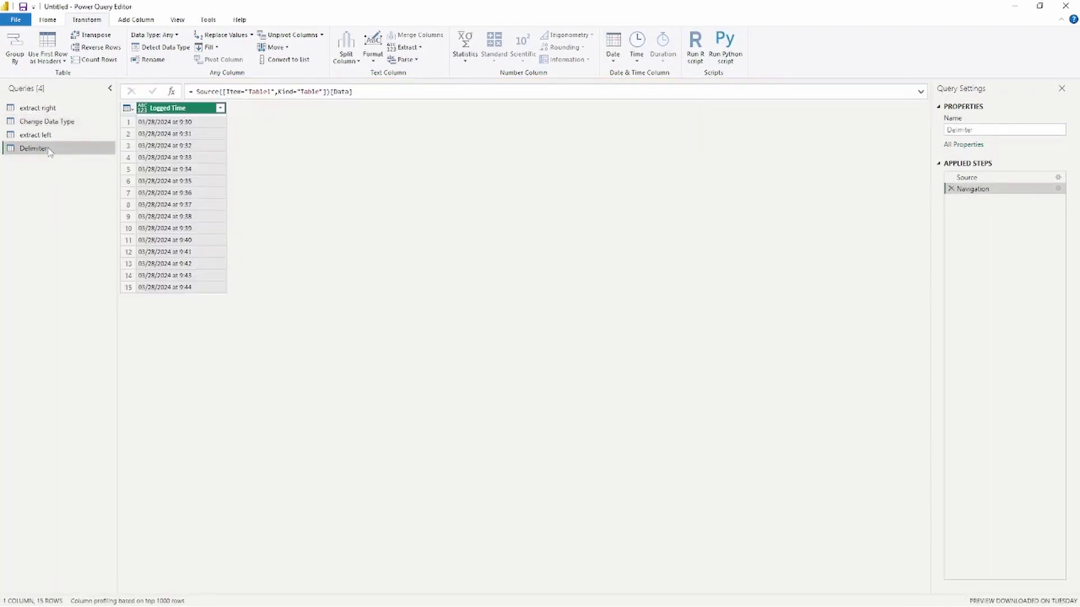
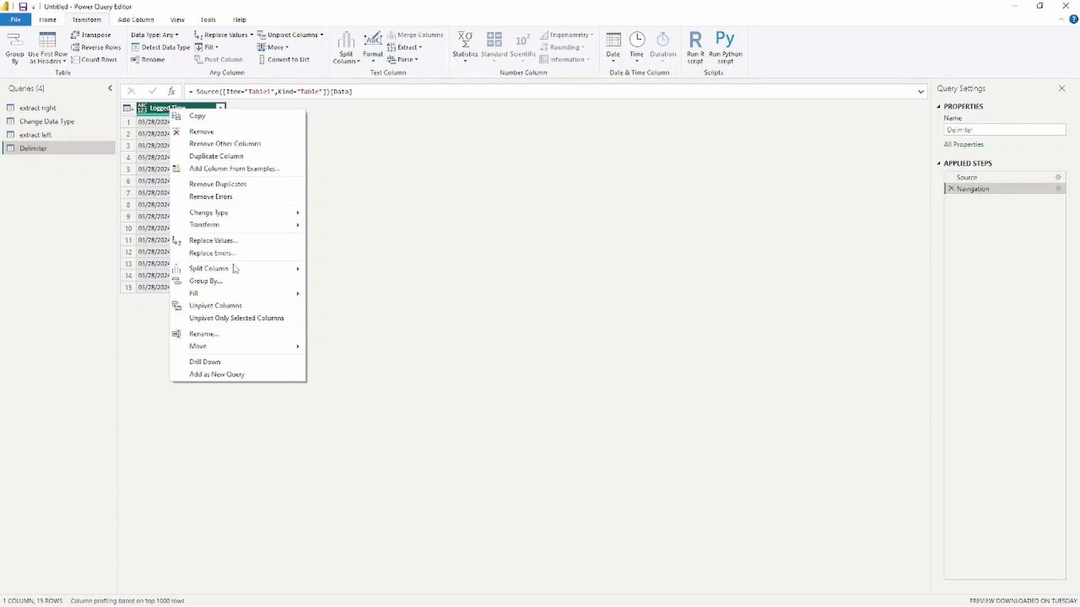
mouse_move(236, 274)
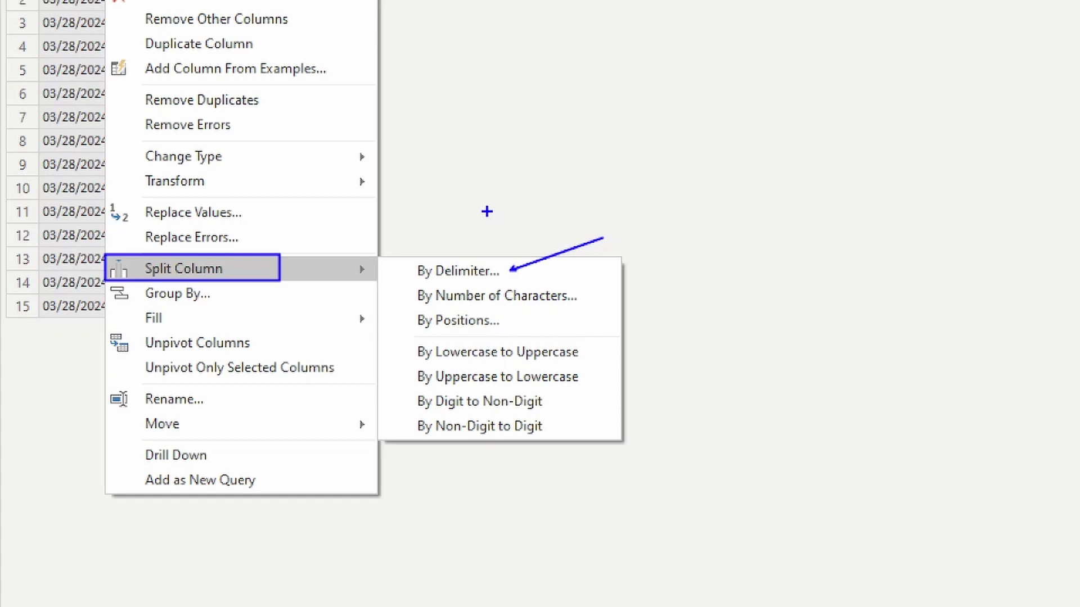
click(464, 274)
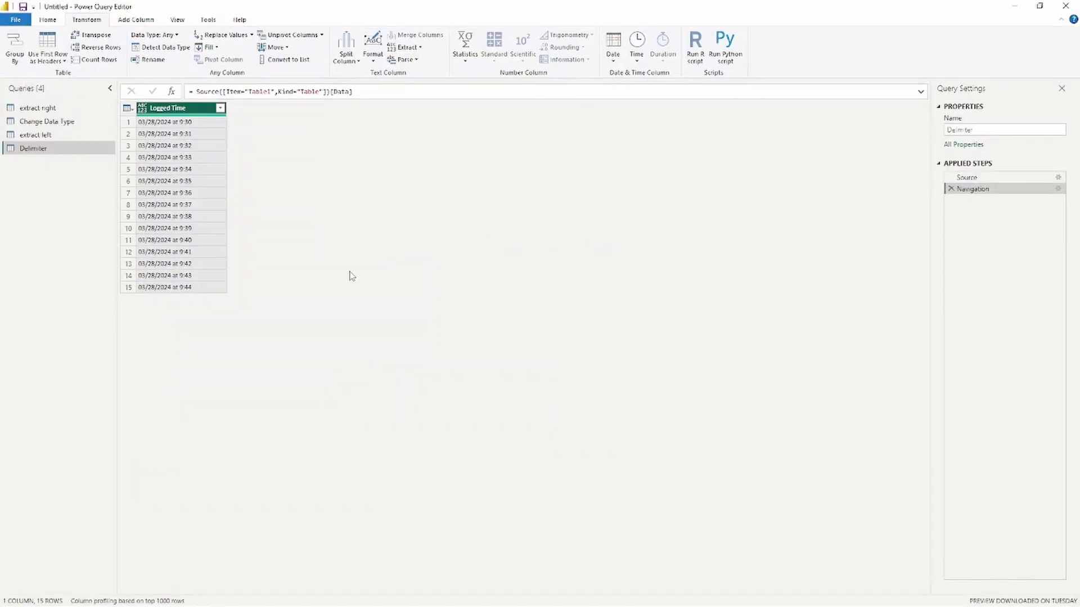
right_click(192, 110)
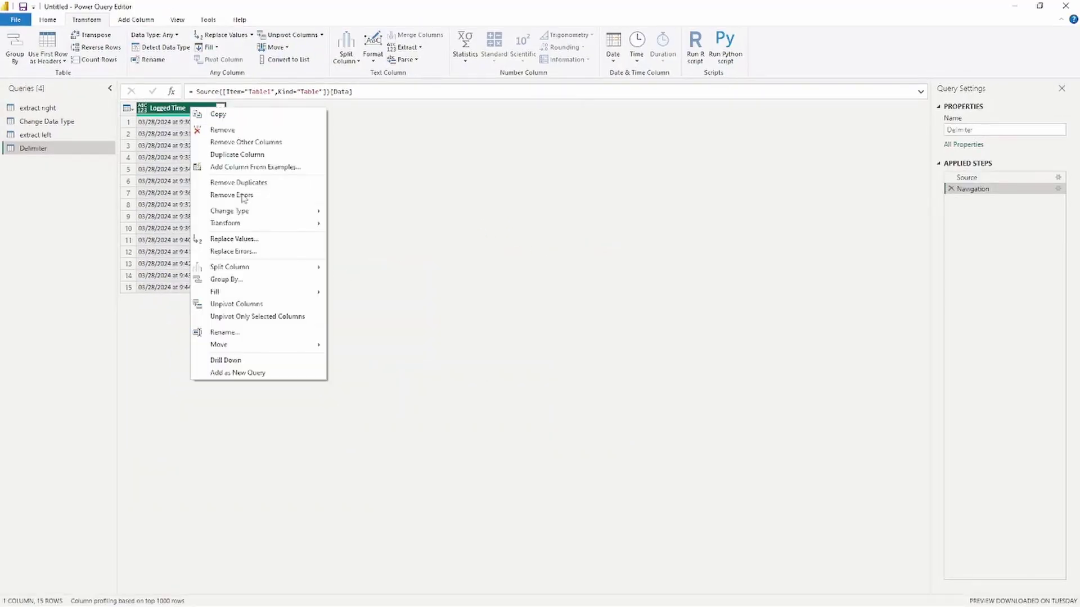
mouse_move(268, 270)
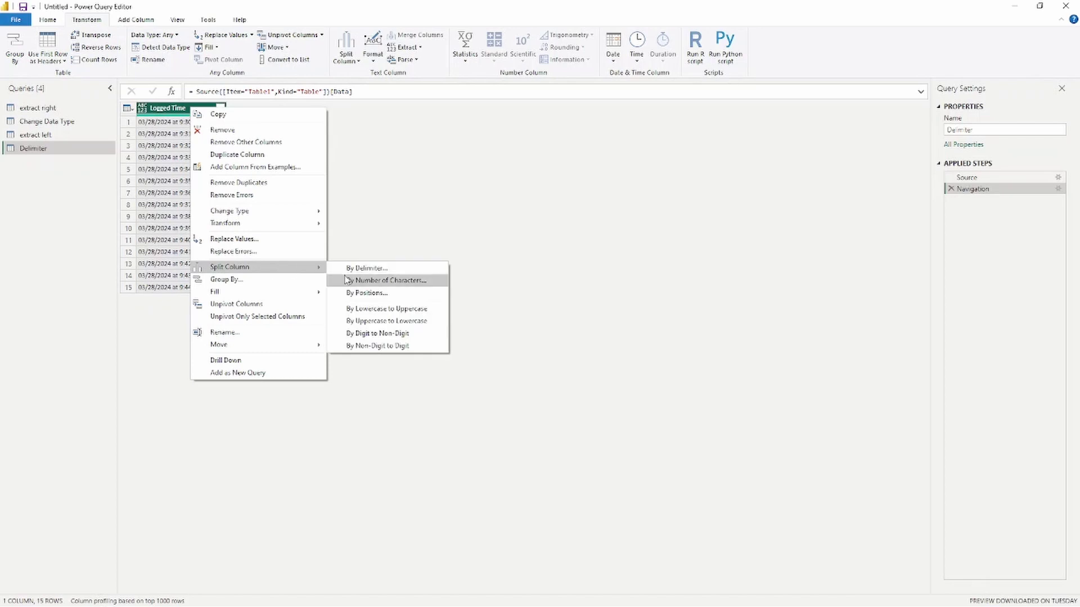
click(364, 269)
click(380, 254)
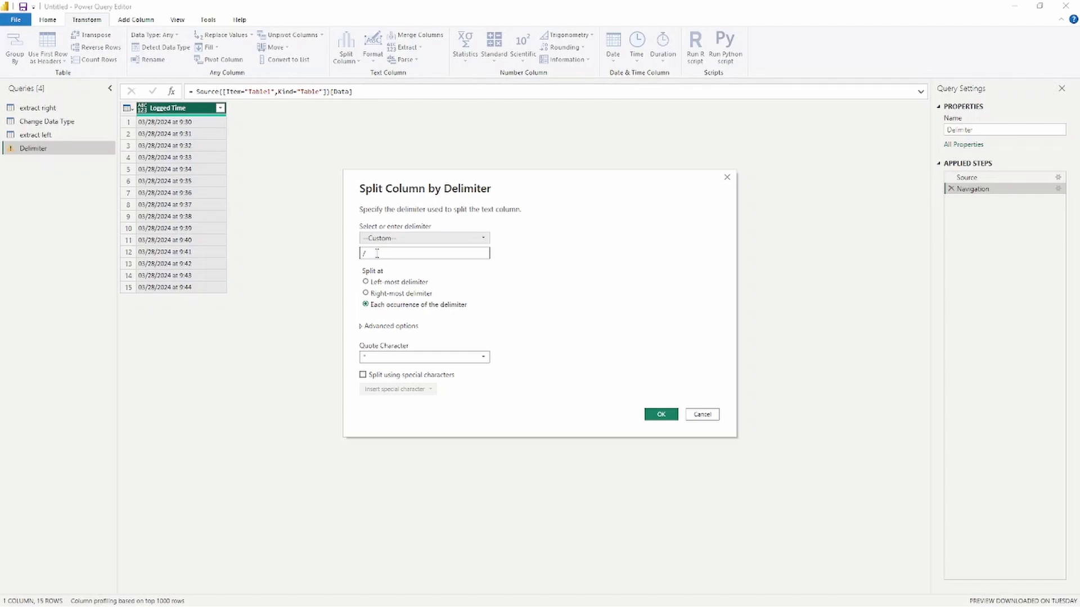
double_click(377, 254)
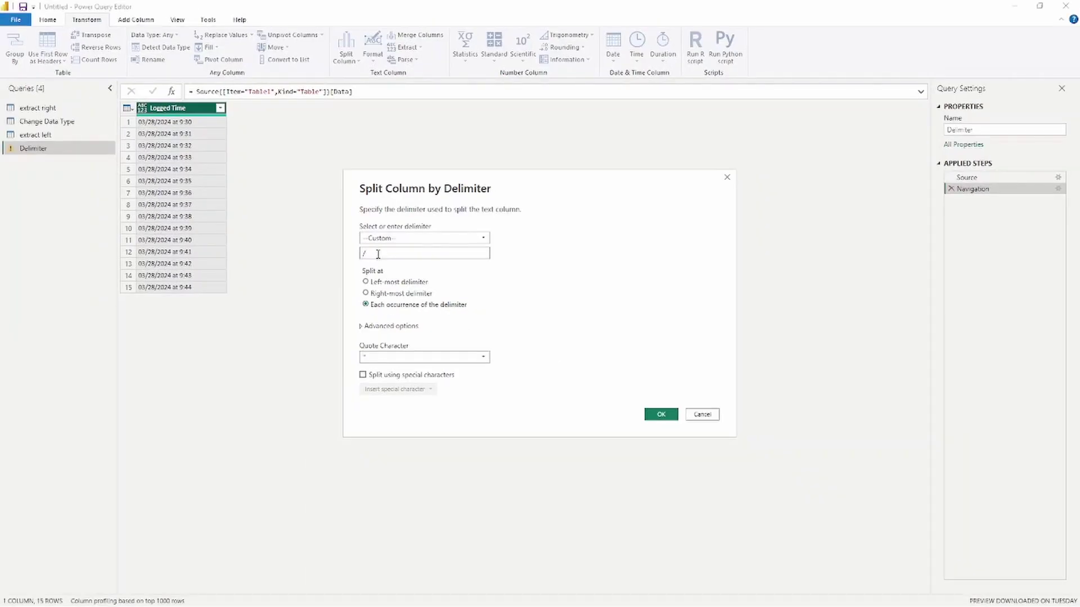
text(at)
click(366, 283)
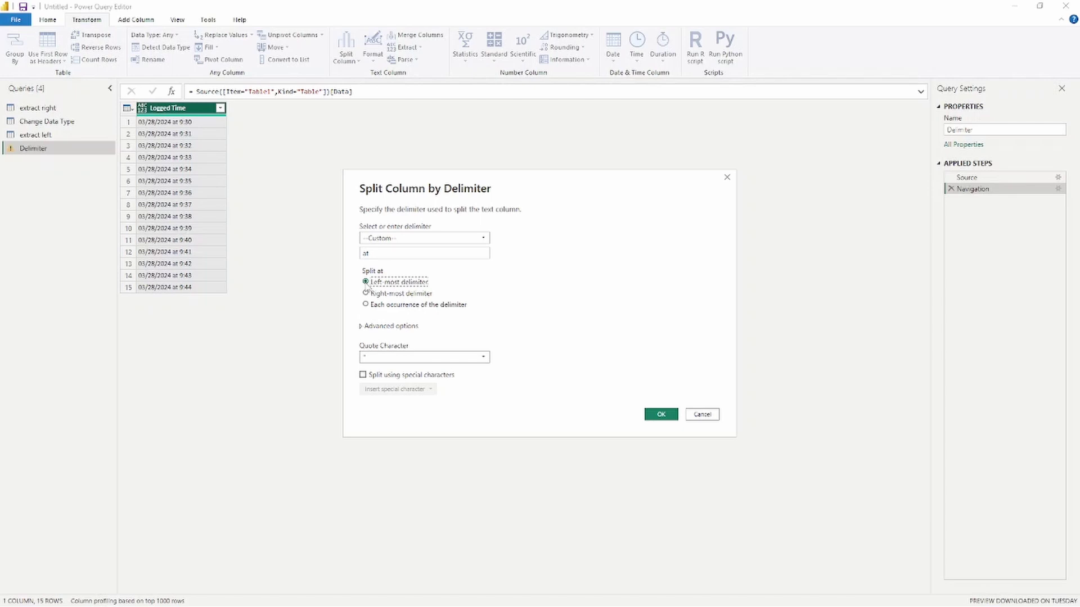
click(660, 416)
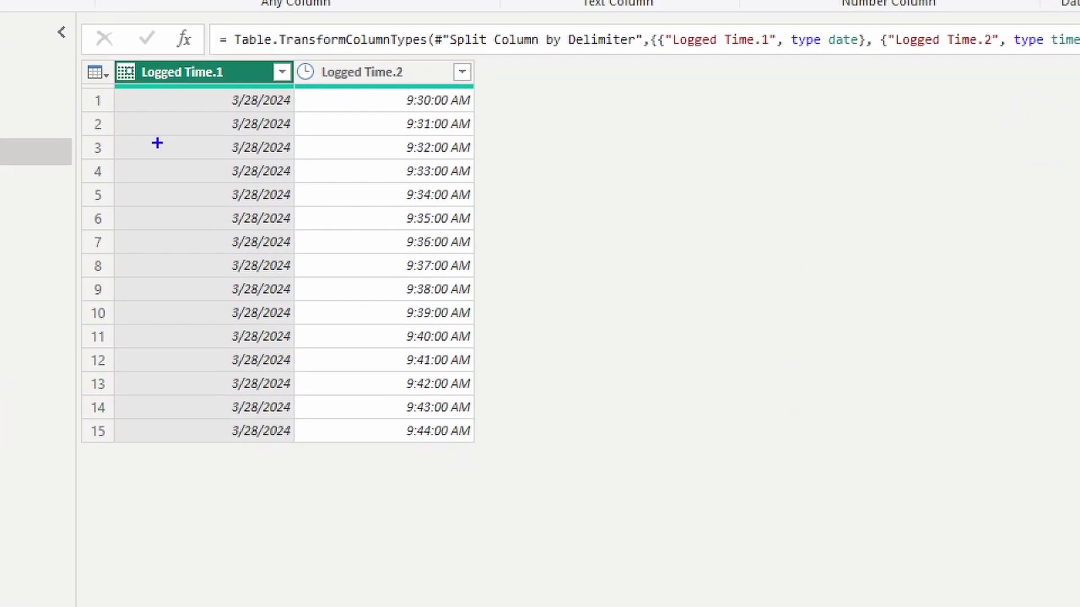
drag(125, 93, 125, 133)
drag(312, 90, 326, 131)
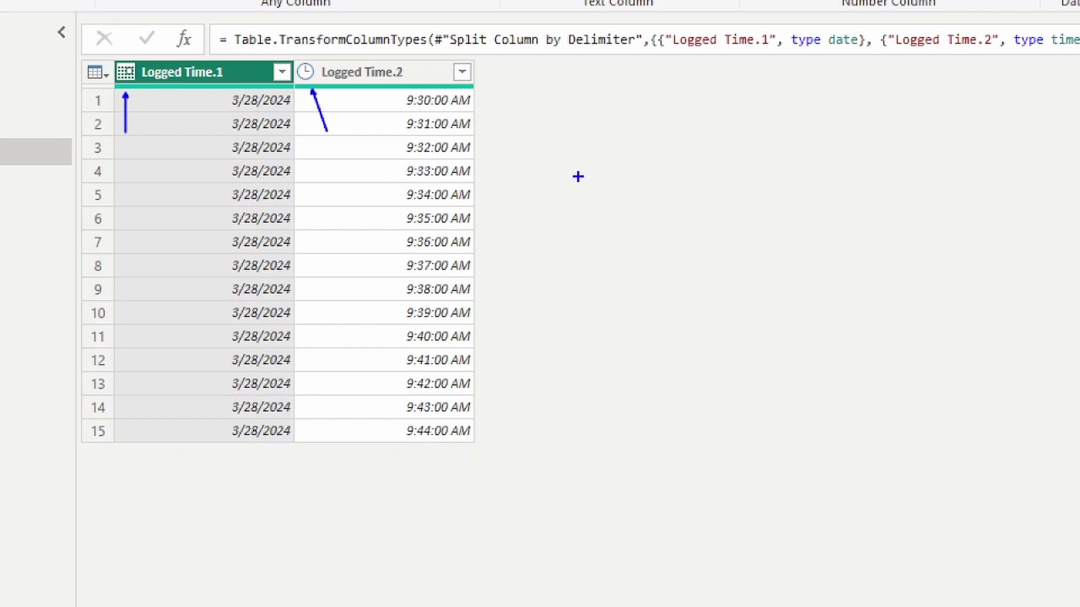